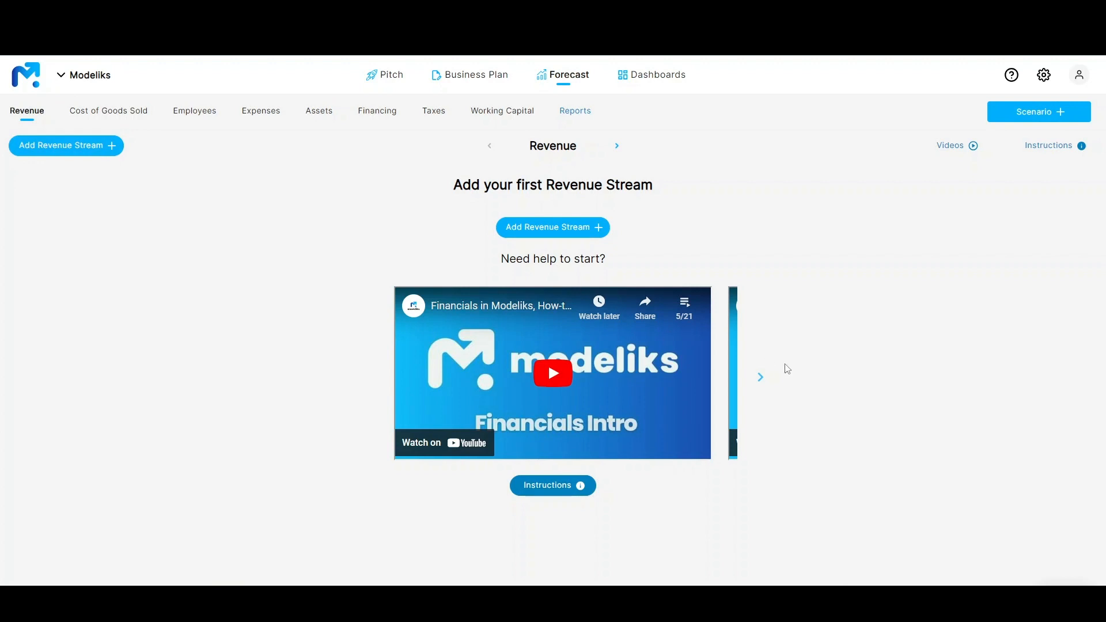
Add a new revenue stream and name it "Book sales".
{"action": "left_click", "coordinate": [601, 231]}
{"action": "left_click", "coordinate": [548, 228]}
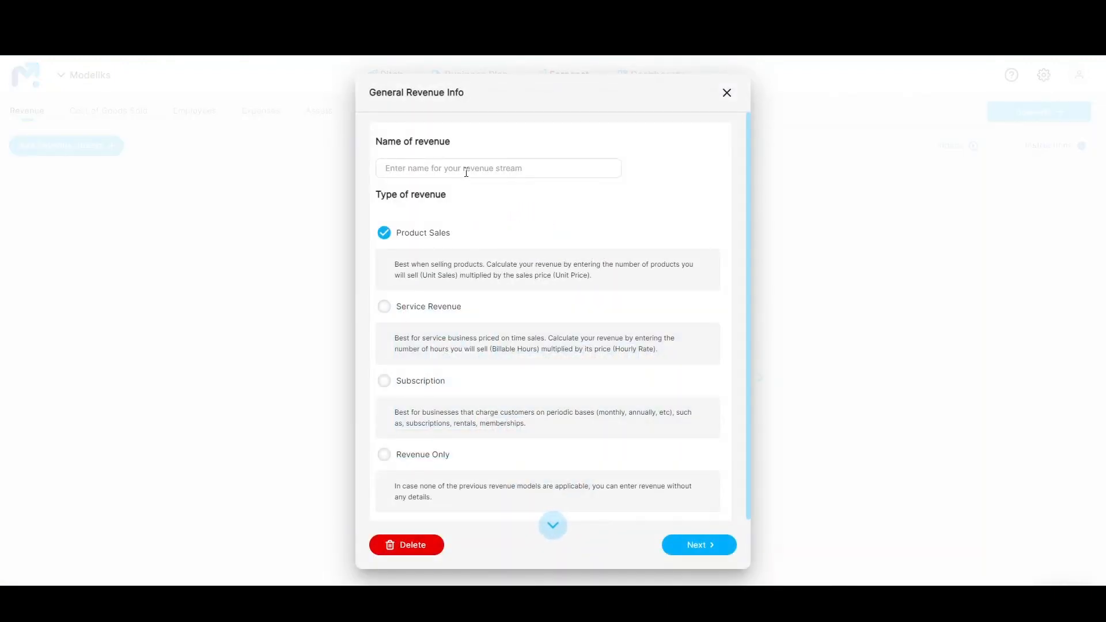
{"action": "type", "text": "Book sales"}
{"action": "scroll", "coordinate": [488, 248], "scroll_direction": "down", "scroll_amount": 1}
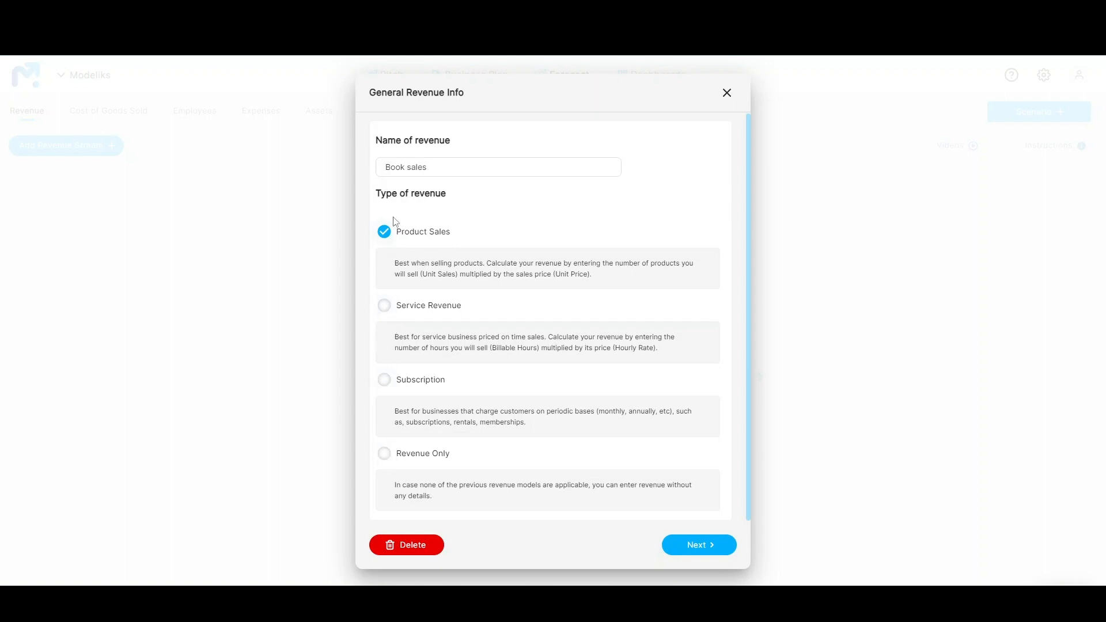
Examine what the Service Revenue, Subscription, Revenue Only and Product Sales revenue types offer, including the subscription plan settings.
{"action": "left_click", "coordinate": [386, 311]}
{"action": "left_click", "coordinate": [384, 380]}
{"action": "scroll", "coordinate": [391, 422], "scroll_direction": "down", "scroll_amount": 3}
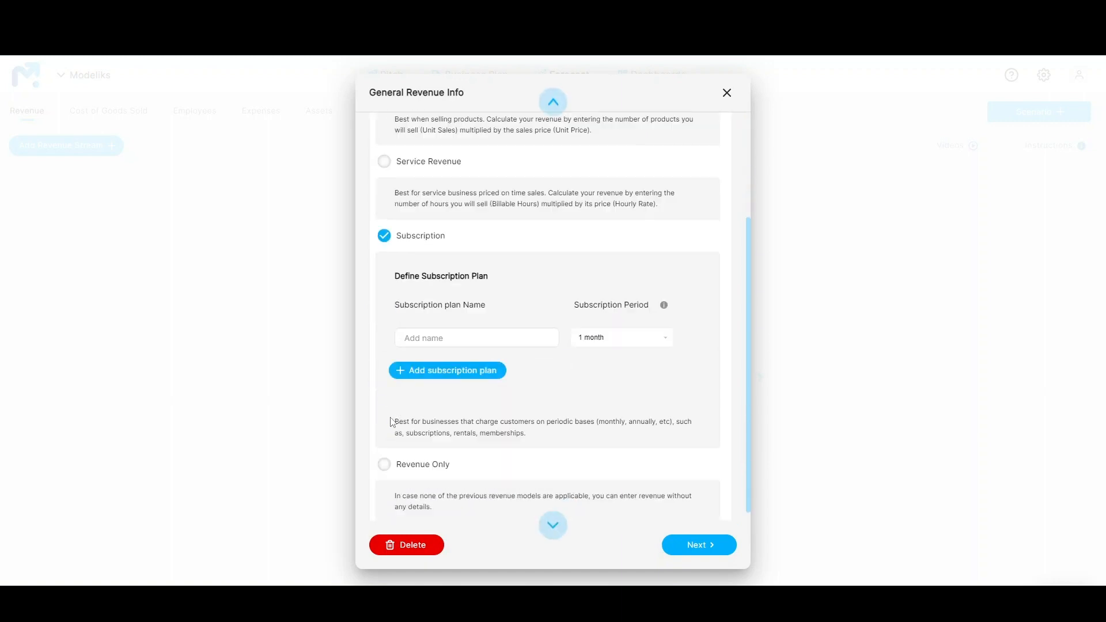
{"action": "left_click", "coordinate": [385, 452]}
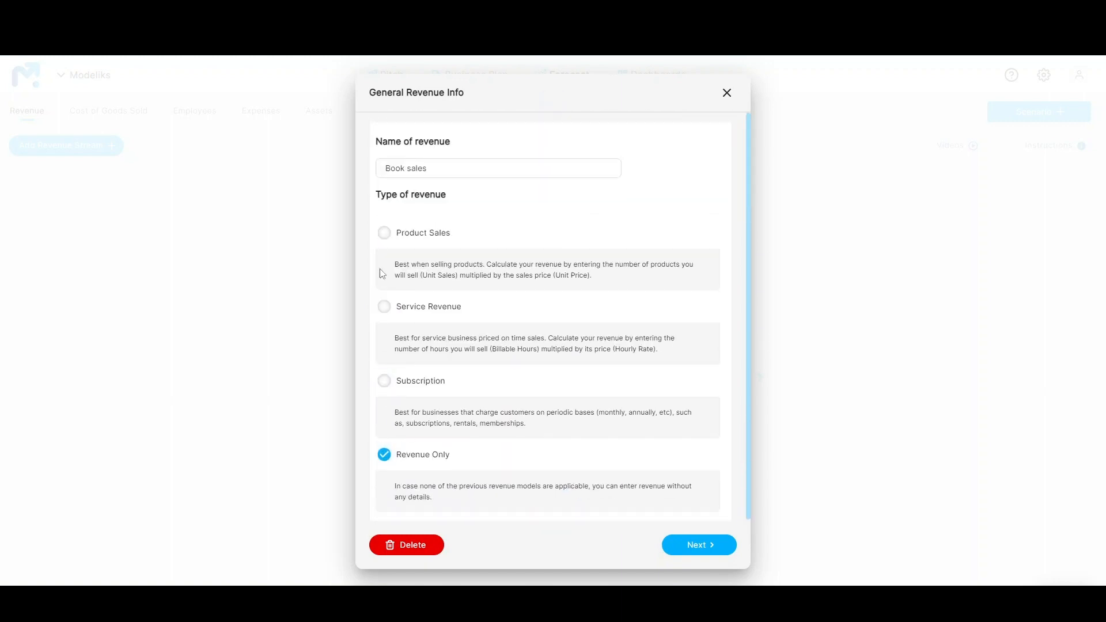
{"action": "left_click", "coordinate": [384, 233]}
{"action": "left_click", "coordinate": [389, 306]}
{"action": "left_click", "coordinate": [385, 381]}
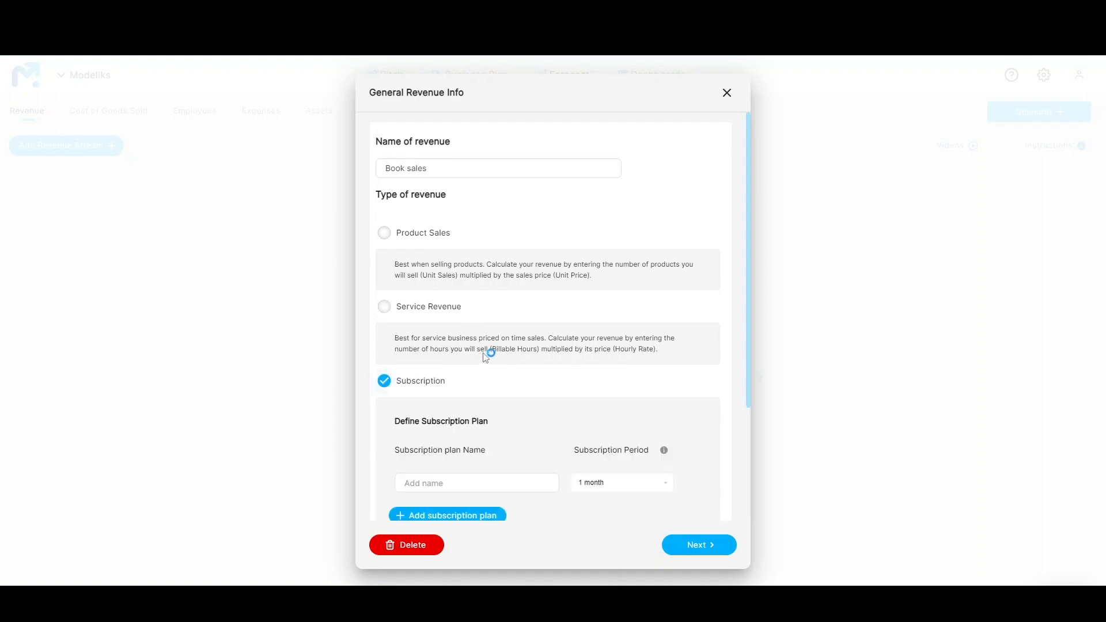
{"action": "scroll", "coordinate": [510, 349], "scroll_direction": "down", "scroll_amount": 3}
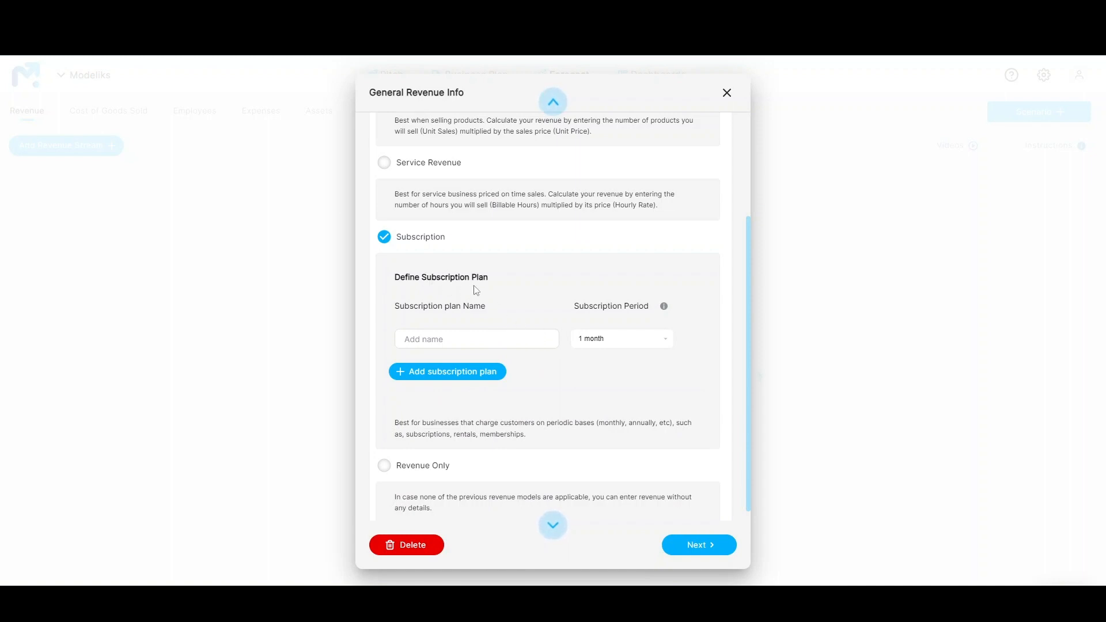
{"action": "scroll", "coordinate": [497, 393], "scroll_direction": "down", "scroll_amount": 1}
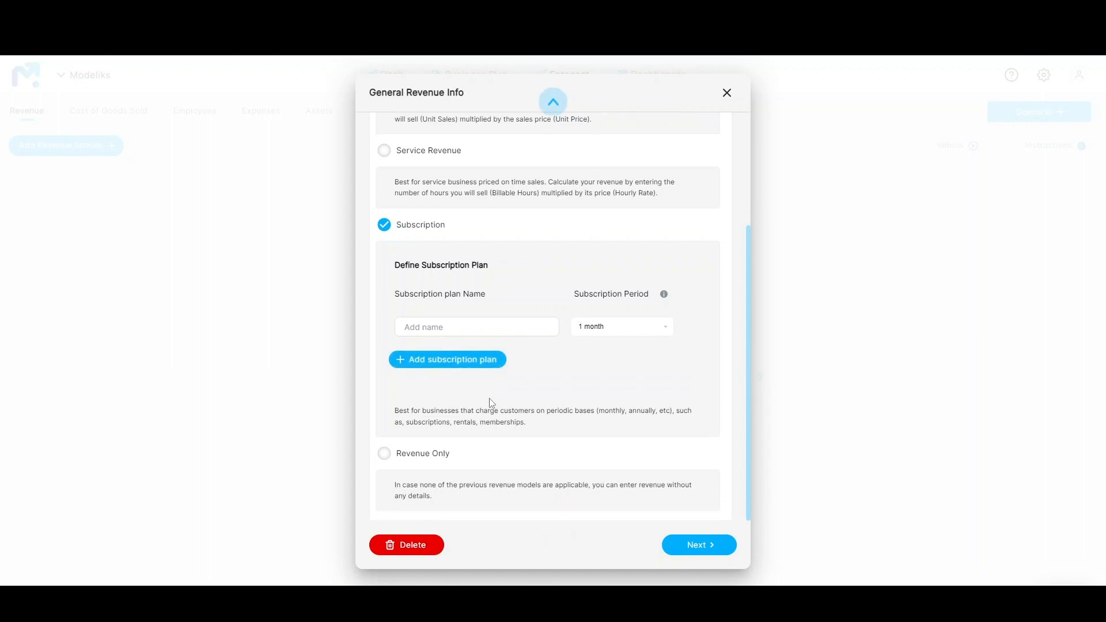
{"action": "left_click", "coordinate": [385, 456]}
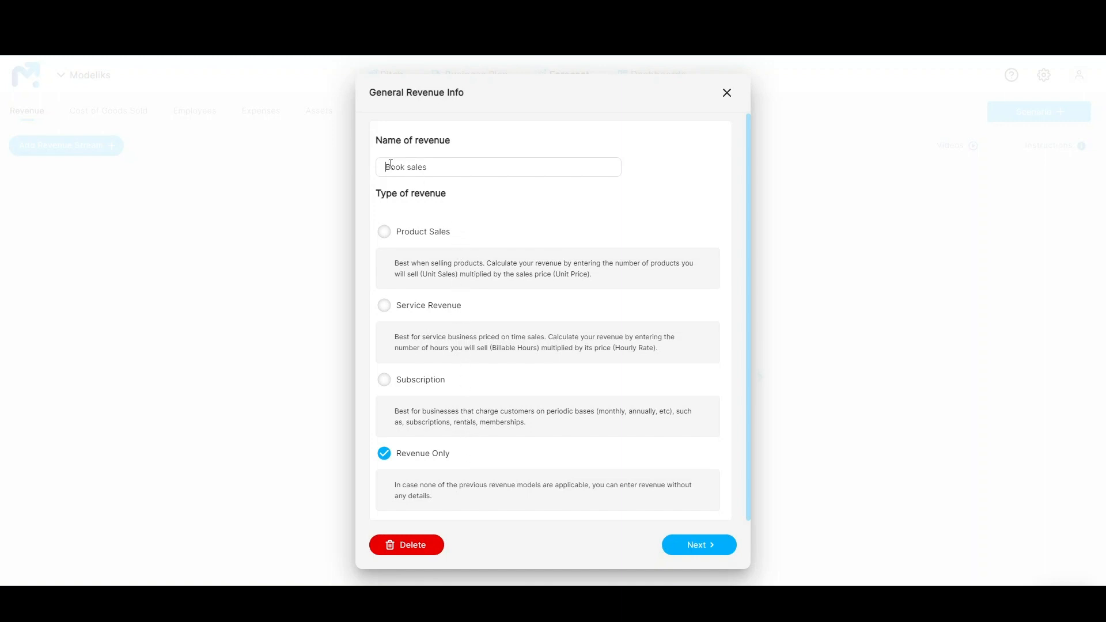
Set the revenue type to Product Sales and continue to the unit sales forecast.
{"action": "left_click_drag", "start_coordinate": [390, 165], "coordinate": [451, 166]}
{"action": "left_click", "coordinate": [467, 225]}
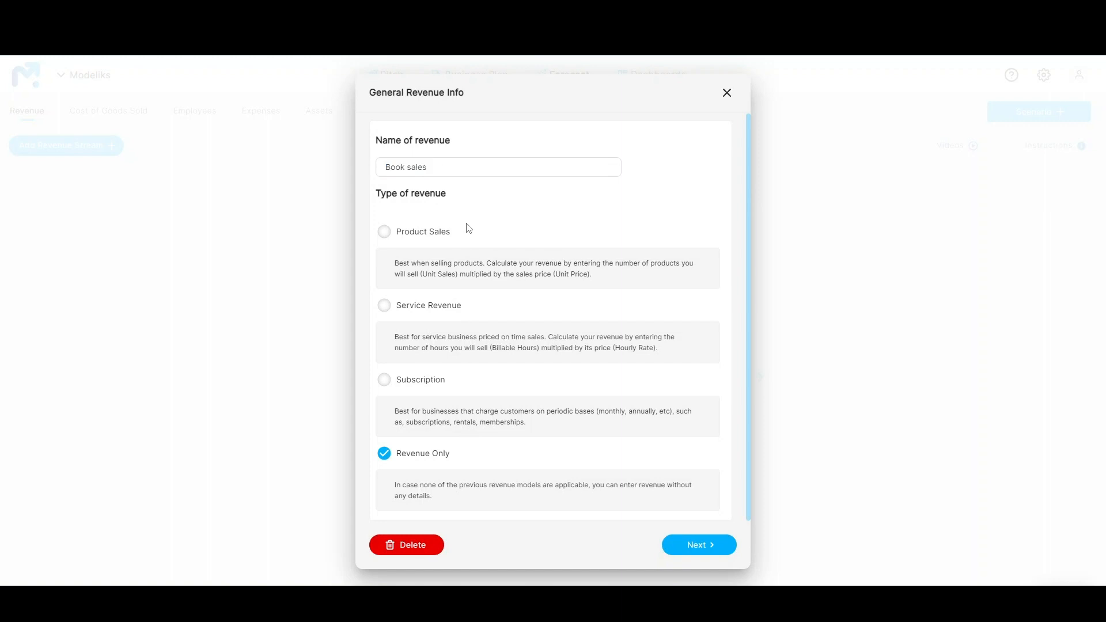
{"action": "left_click", "coordinate": [387, 236]}
{"action": "left_click", "coordinate": [701, 546]}
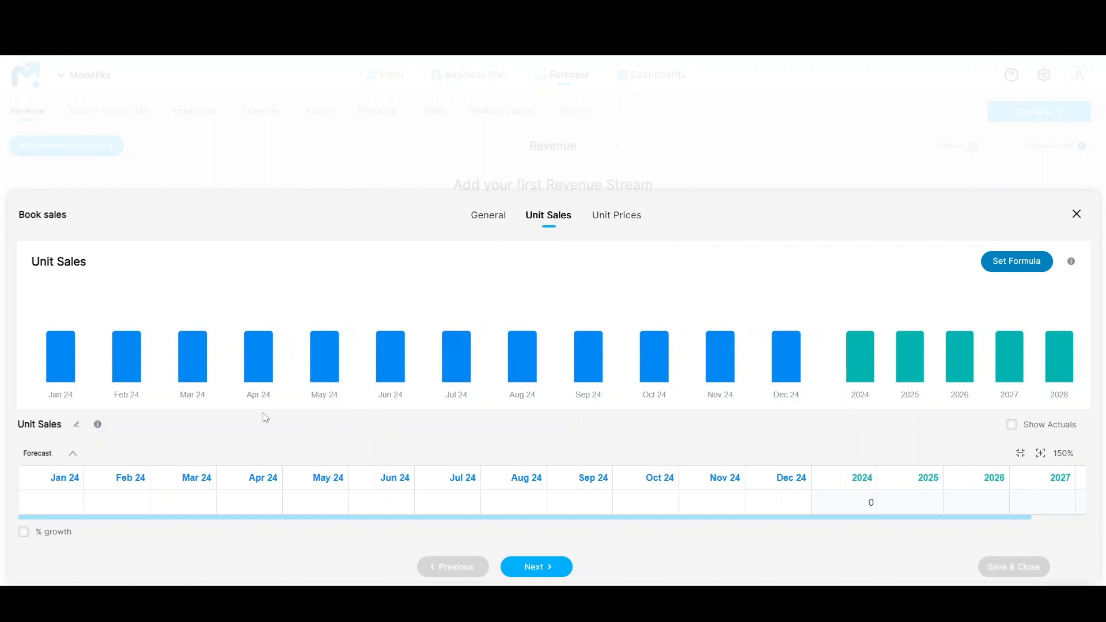
Enter unit sales of 1,000 for January 2024 and 1,200 for February 2024.
{"action": "left_click", "coordinate": [62, 503]}
{"action": "left_click", "coordinate": [143, 501]}
{"action": "type", "text": "1200"}
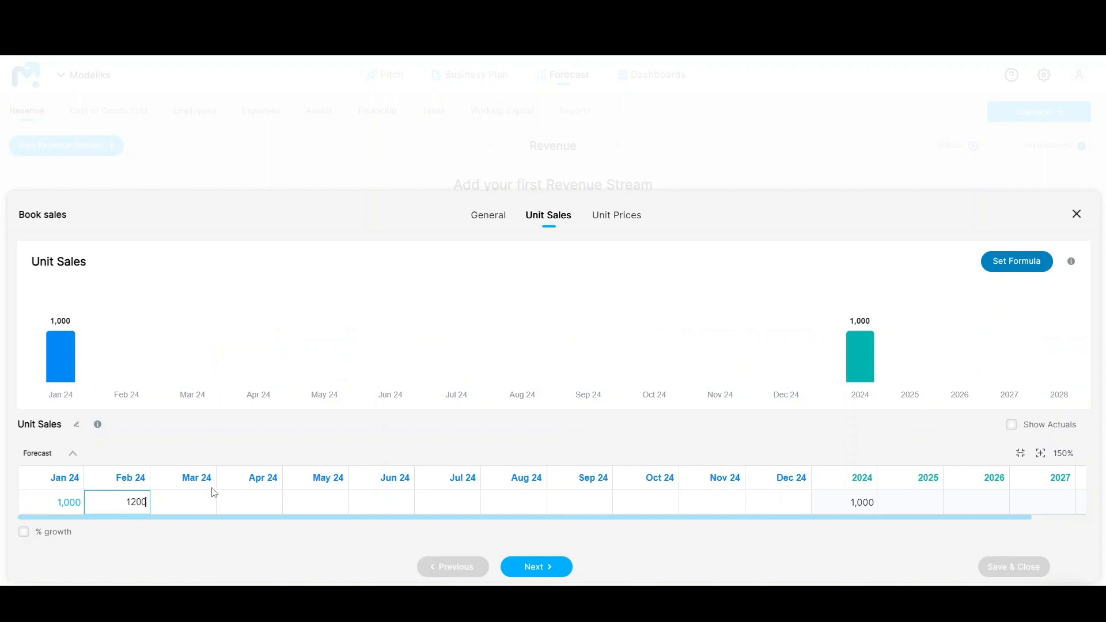
{"action": "left_click", "coordinate": [210, 502]}
Copy February's unit sales across March to June 2024, and paste June's value through to the last forecast period.
{"action": "left_click", "coordinate": [136, 501]}
{"action": "left_click_drag", "start_coordinate": [157, 503], "coordinate": [392, 521]}
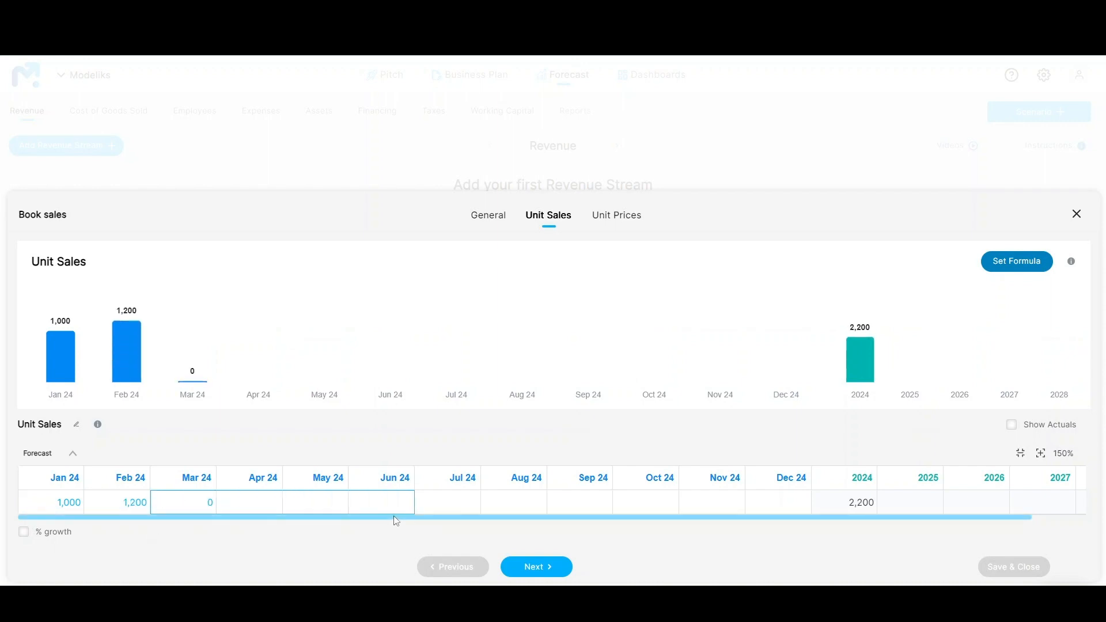
{"action": "left_click", "coordinate": [446, 505]}
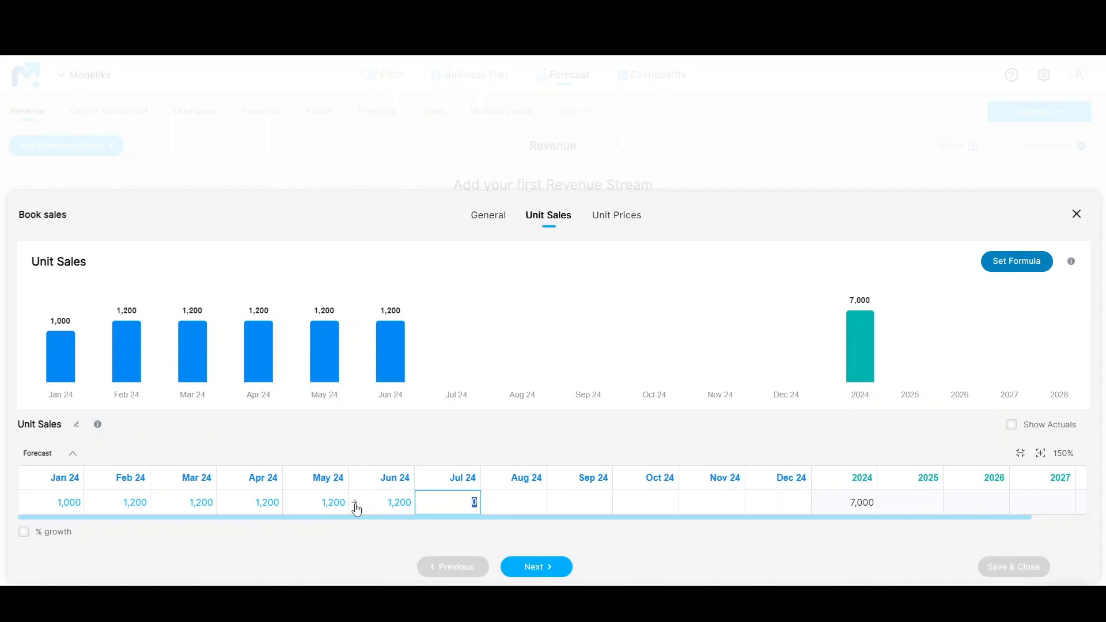
{"action": "left_click", "coordinate": [355, 503]}
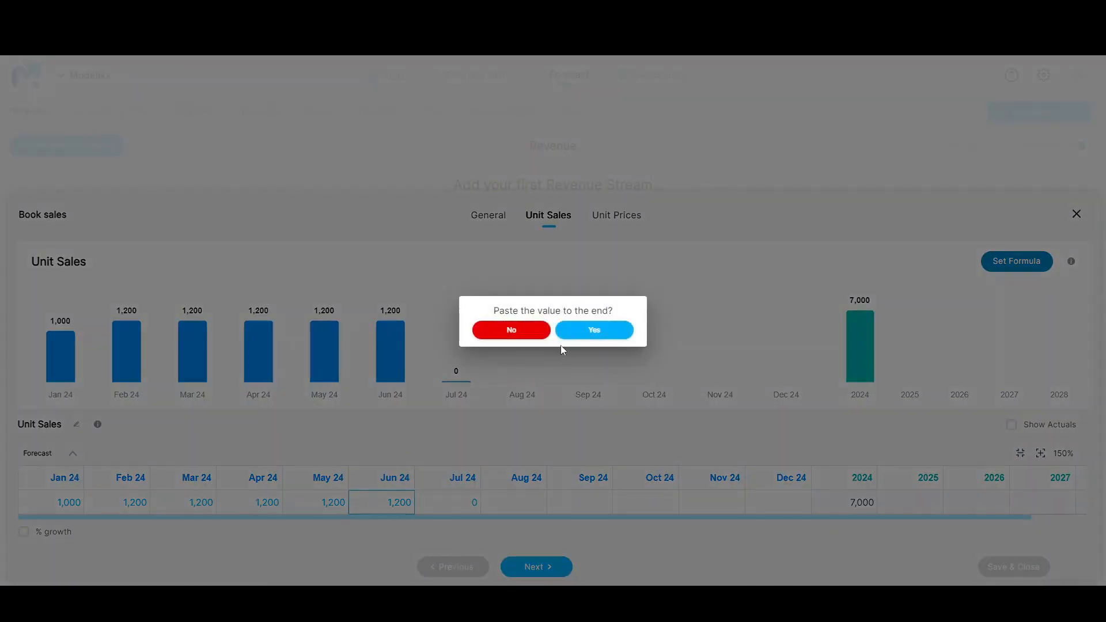
{"action": "left_click", "coordinate": [577, 334]}
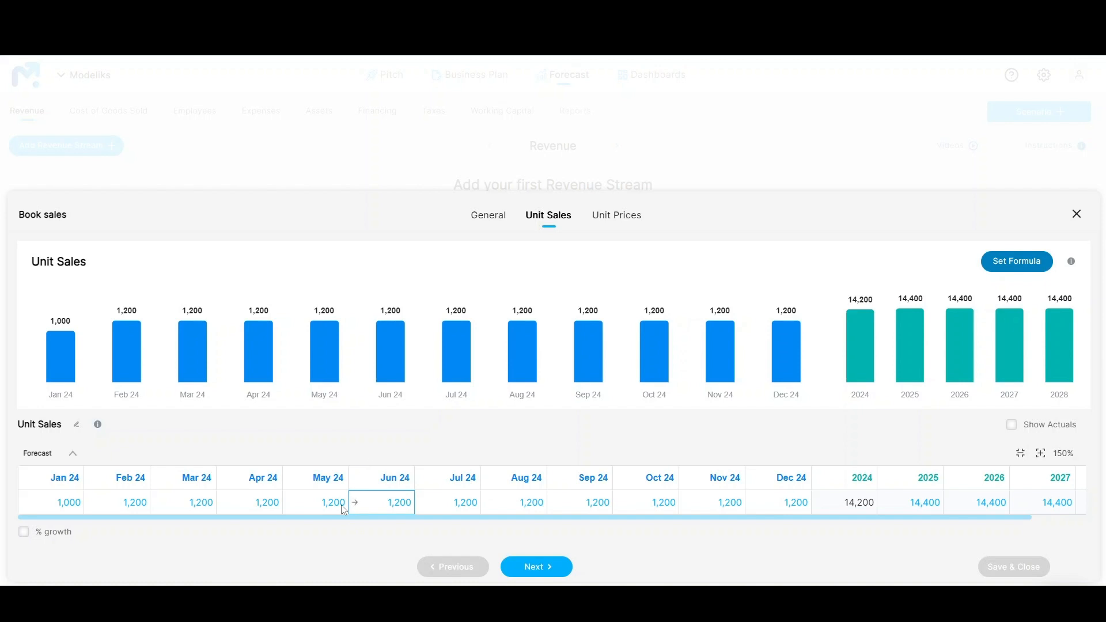
Turn on % growth for the unit sales with Jan 24 as the start period.
{"action": "left_click", "coordinate": [24, 534]}
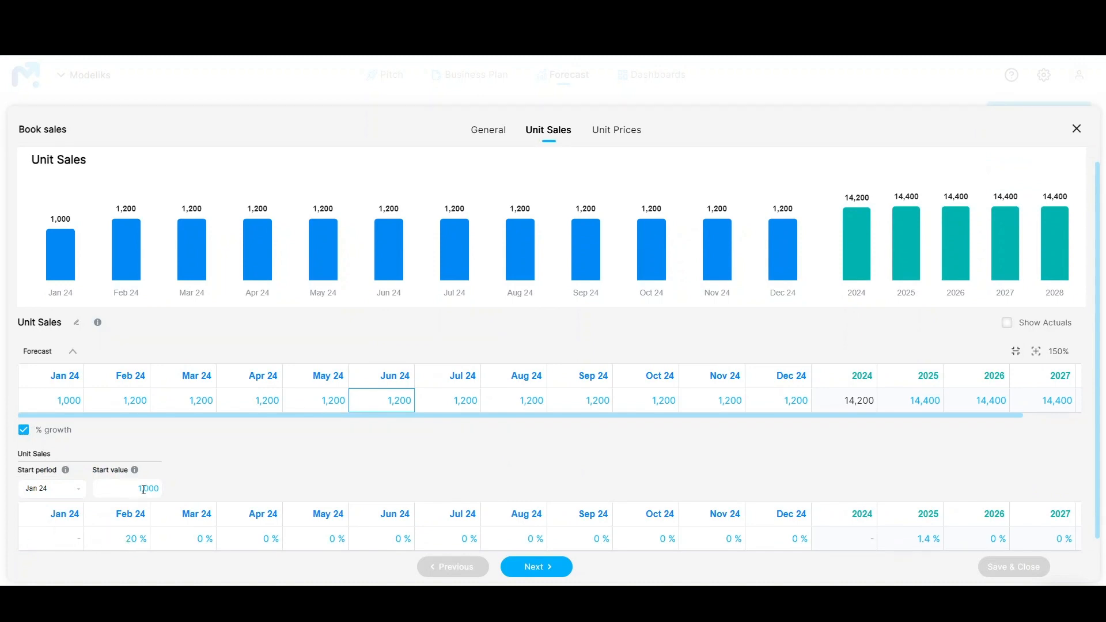
{"action": "left_click", "coordinate": [123, 490]}
{"action": "type", "text": "10"}
{"action": "left_click", "coordinate": [79, 492]}
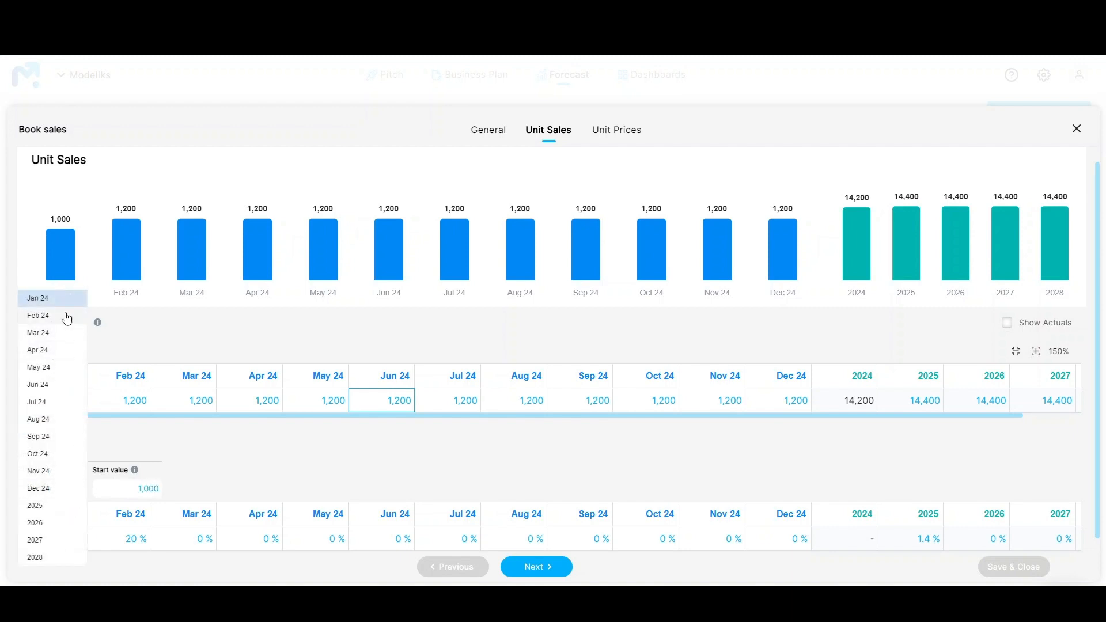
{"action": "left_click", "coordinate": [52, 297]}
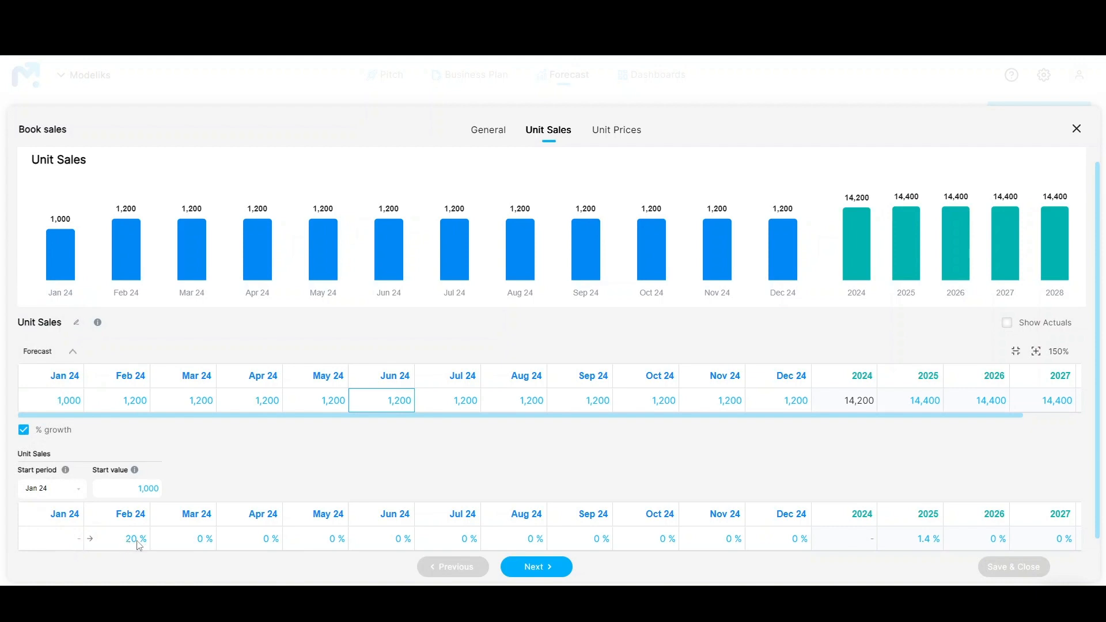
Try 10% unit sales growth from March 2024 through the last period, and turn % growth off again.
{"action": "left_click", "coordinate": [192, 539]}
{"action": "key", "text": "Return"}
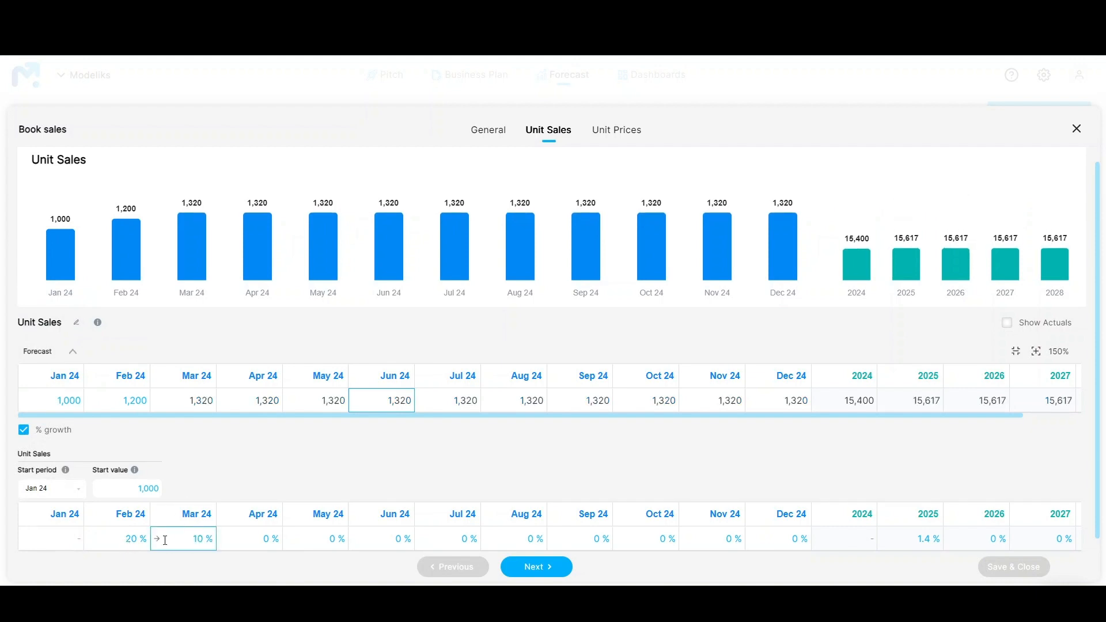
{"action": "left_click", "coordinate": [159, 539]}
{"action": "left_click", "coordinate": [596, 330]}
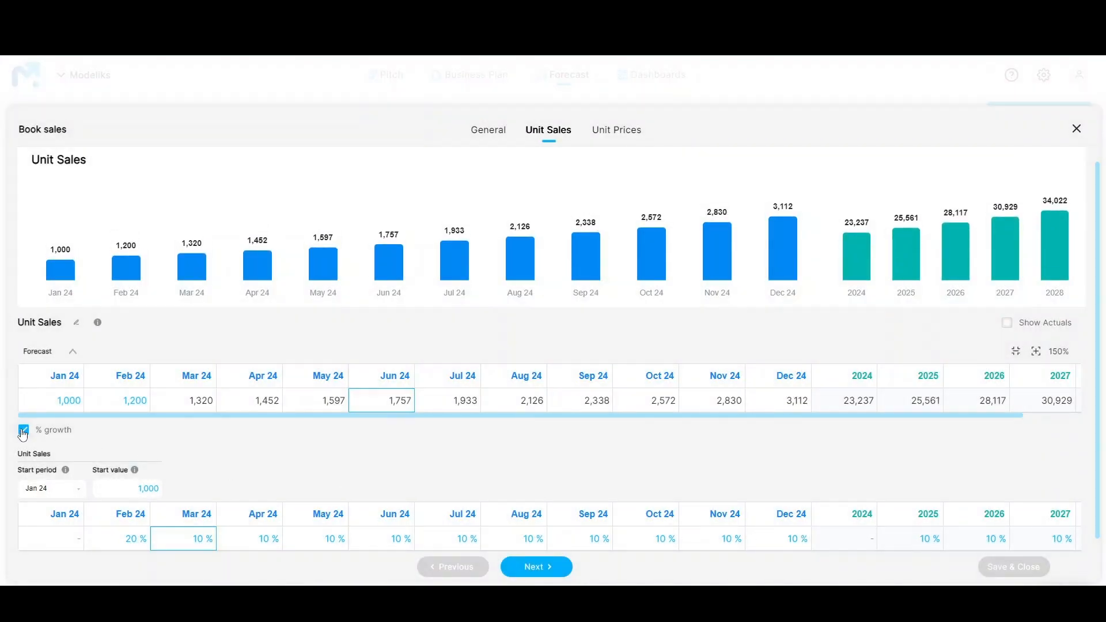
{"action": "left_click", "coordinate": [24, 430]}
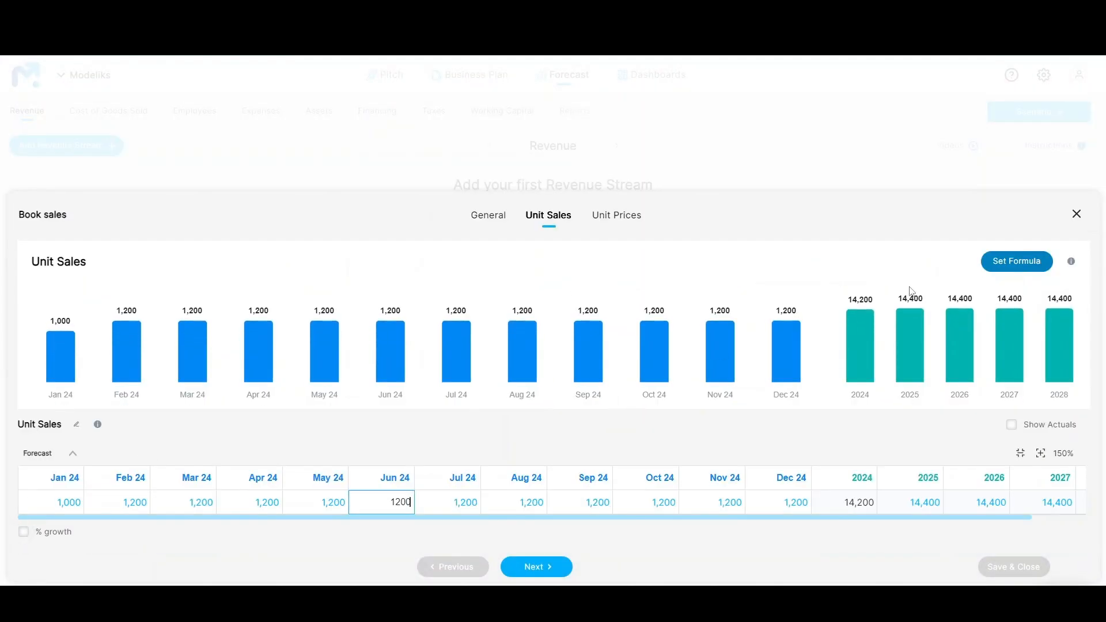
View the formula setup for unit sales, dismiss its tutorial and return to the forecast.
{"action": "left_click", "coordinate": [1010, 265]}
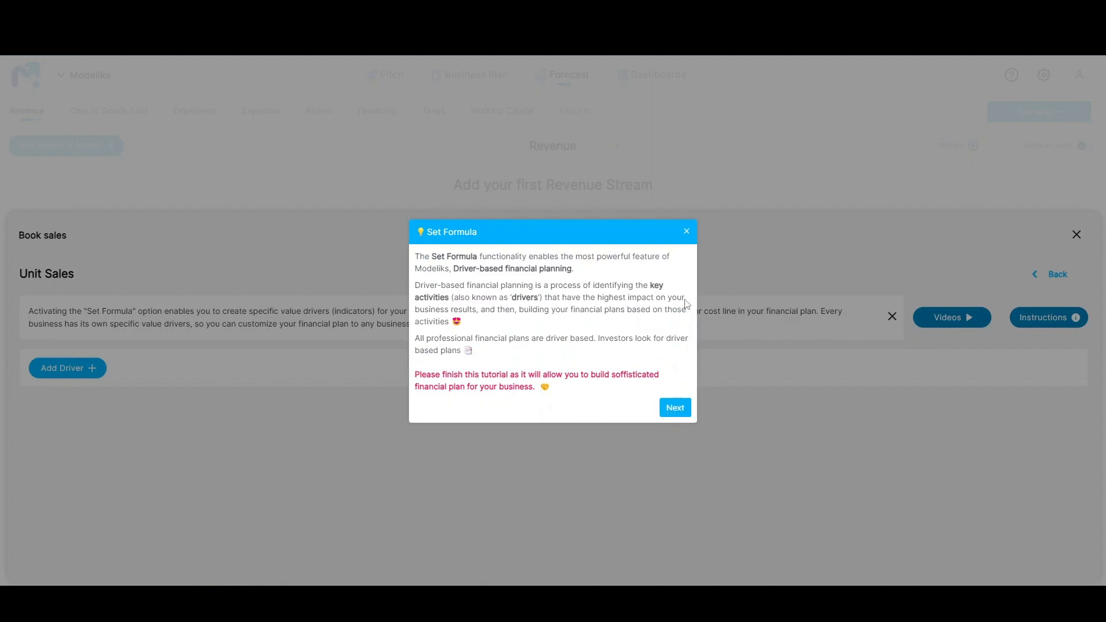
{"action": "left_click", "coordinate": [687, 232]}
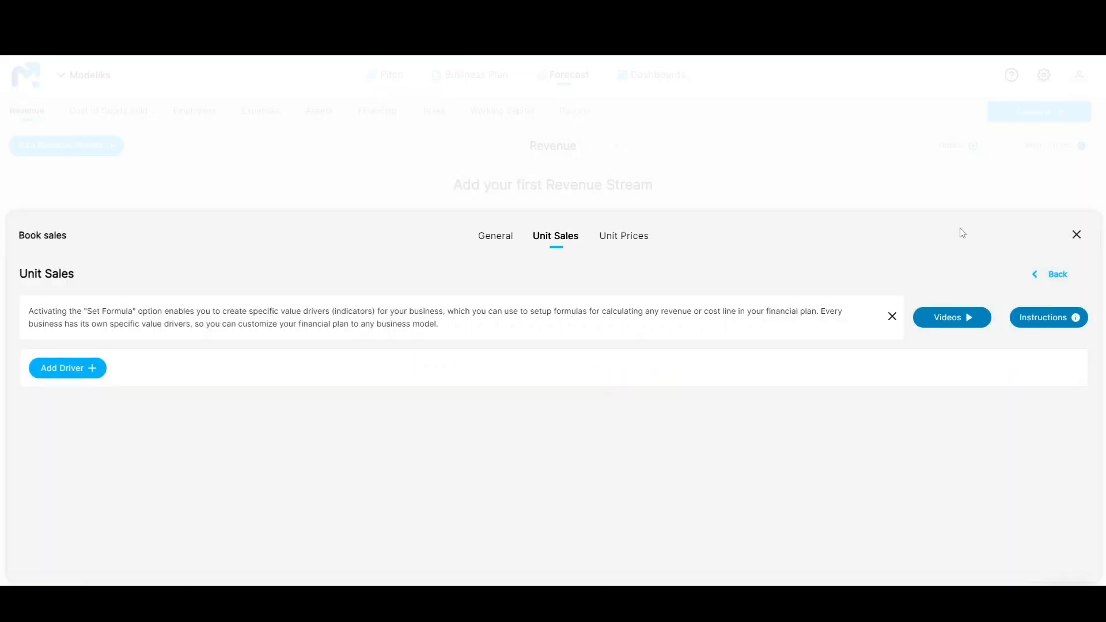
{"action": "left_click", "coordinate": [1054, 274]}
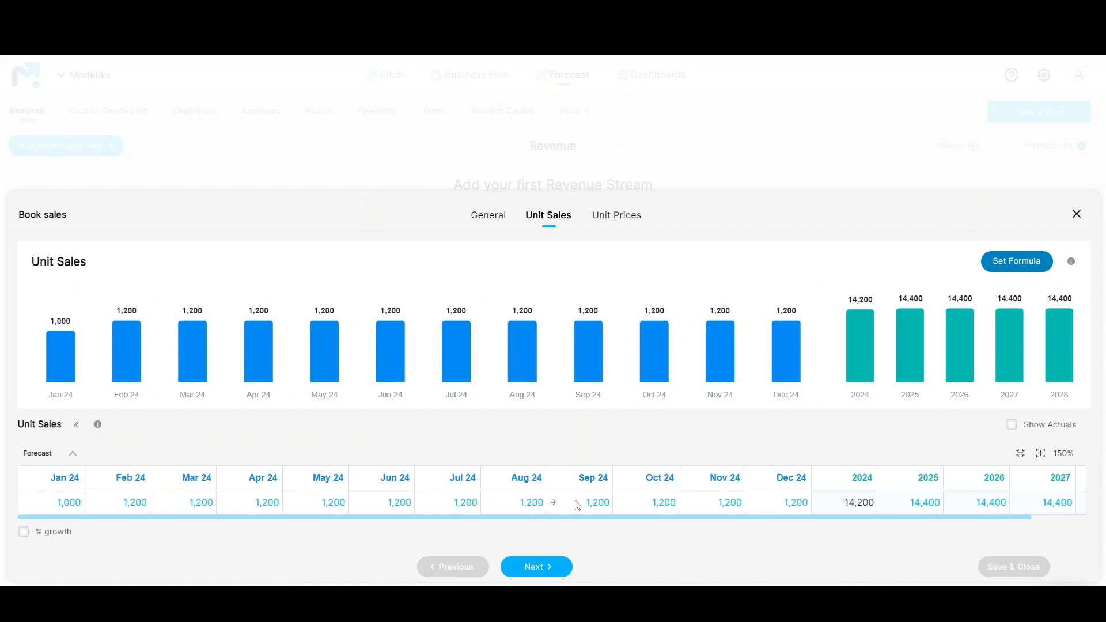
Set the unit price to $25 for January 2024, extend it to all following periods, and save the revenue stream.
{"action": "left_click", "coordinate": [544, 567]}
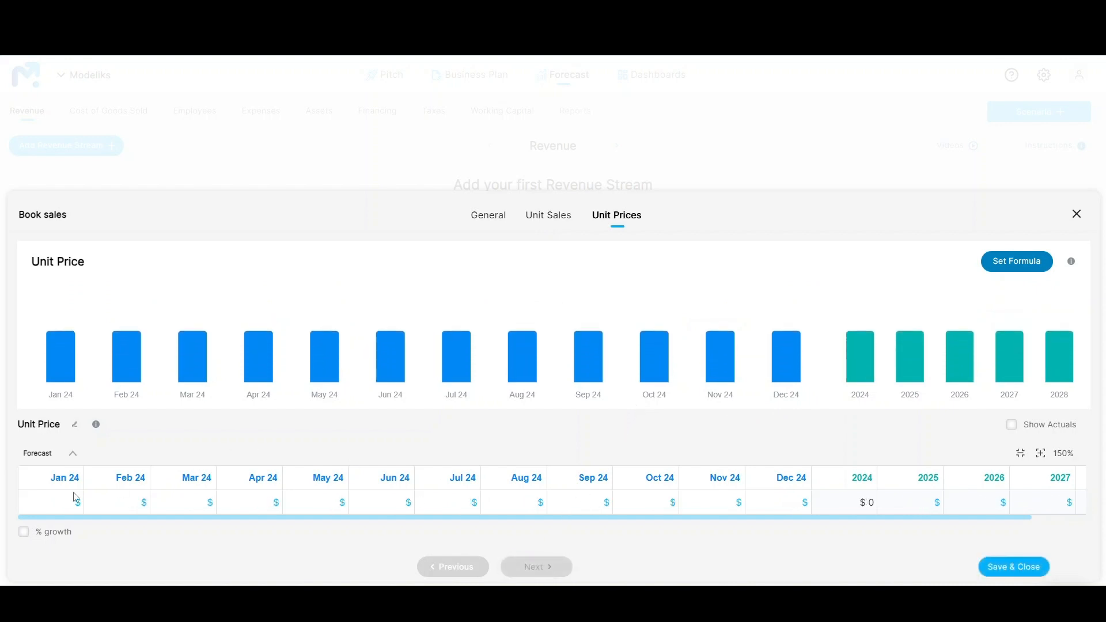
{"action": "left_click", "coordinate": [52, 502]}
{"action": "left_click", "coordinate": [24, 502]}
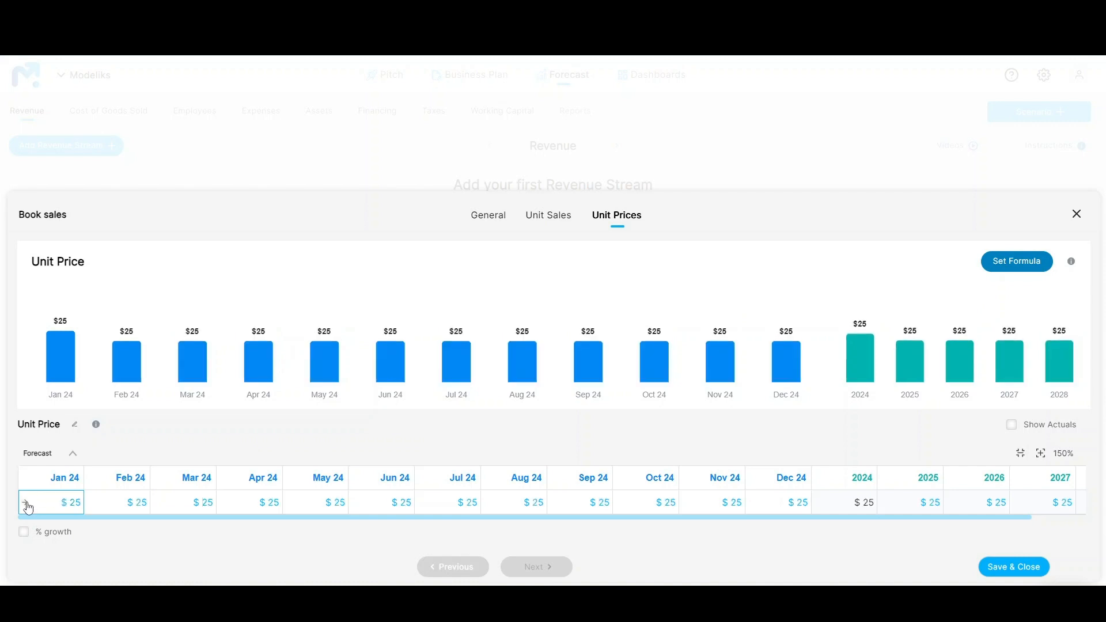
{"action": "left_click", "coordinate": [986, 570]}
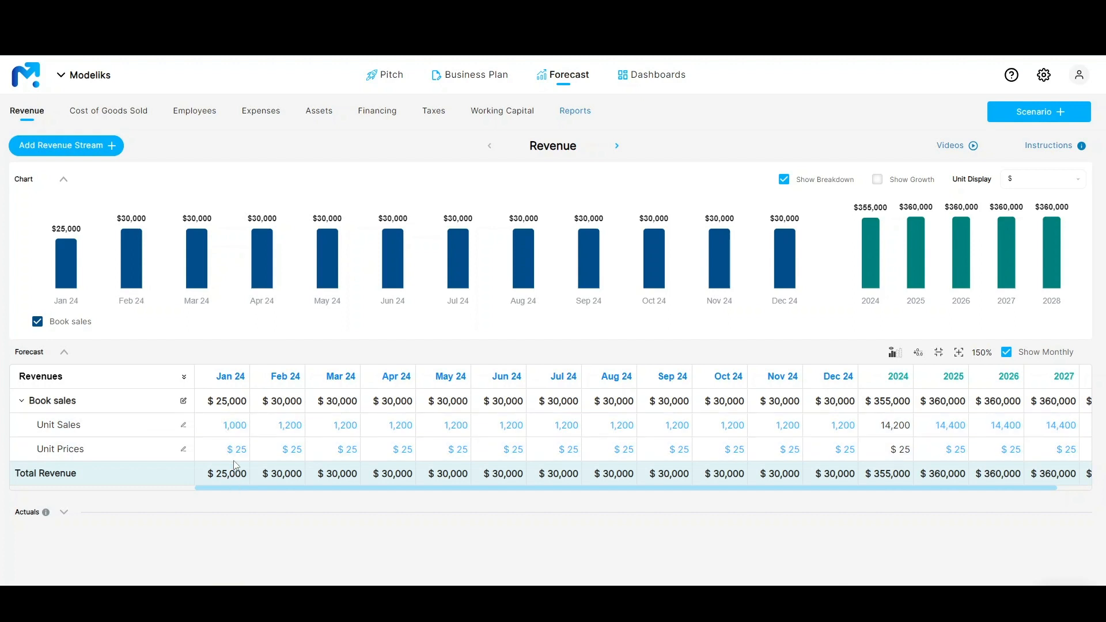
Set the January 2024 unit sales of Book sales to 1,100 and the unit price to $19 in the revenue table.
{"action": "left_click", "coordinate": [231, 429]}
{"action": "type", "text": "1,"}
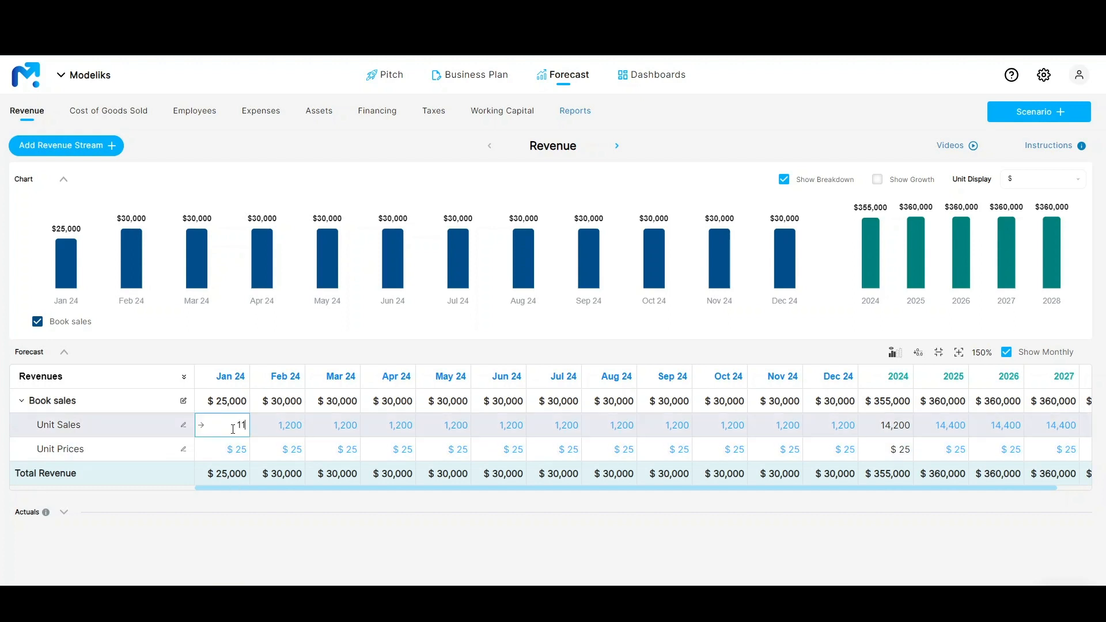
{"action": "type", "text": "100"}
{"action": "key", "text": "Return"}
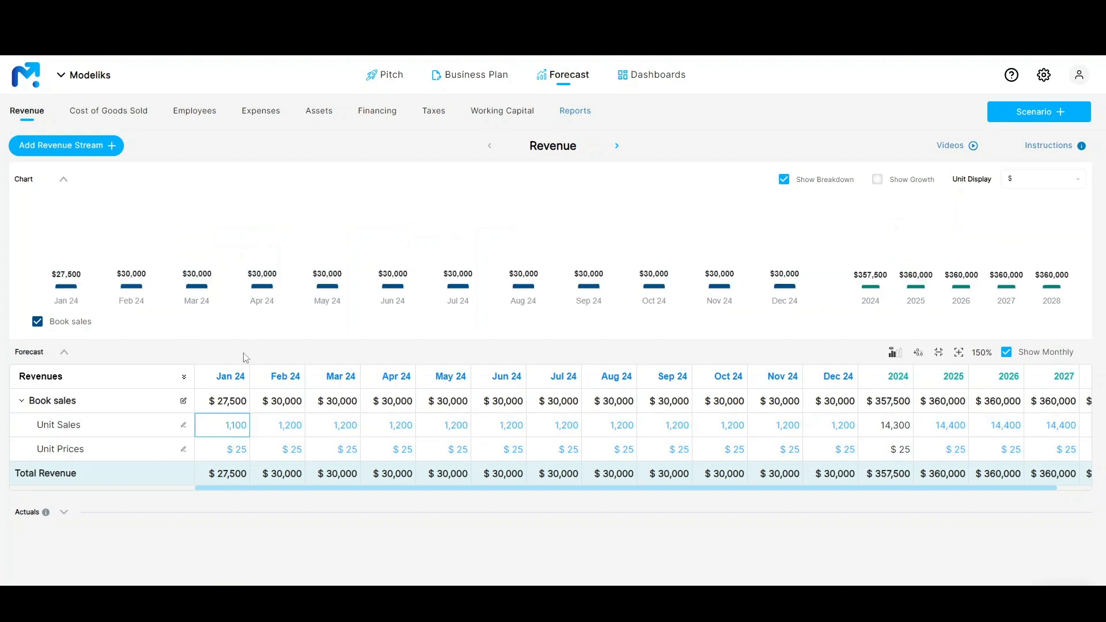
{"action": "left_click", "coordinate": [234, 449]}
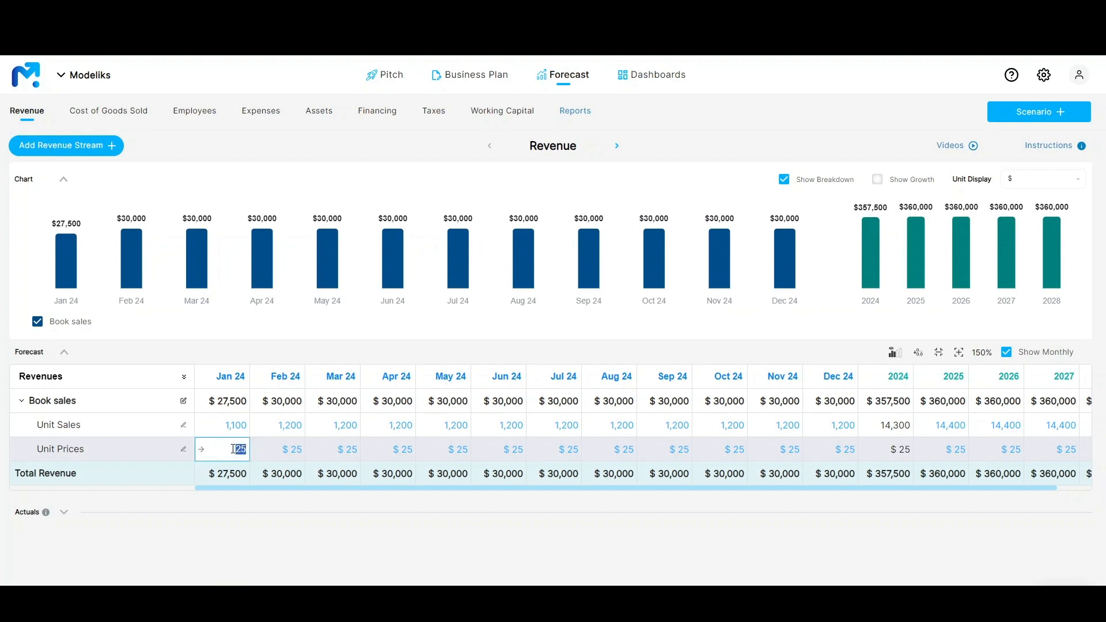
{"action": "type", "text": "19"}
{"action": "key", "text": "Return"}
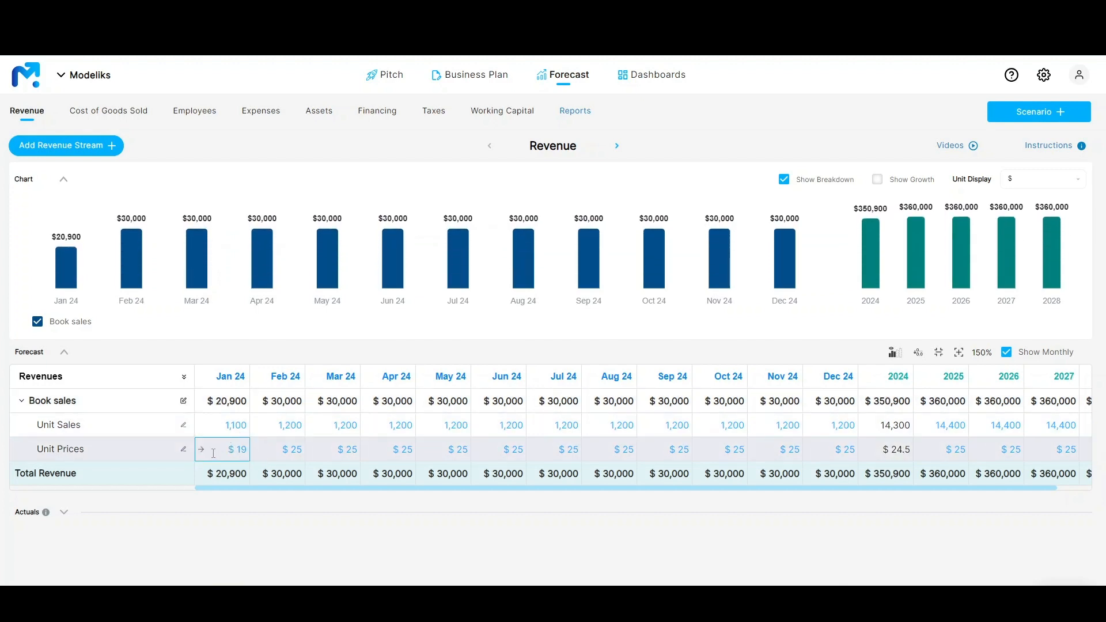
Reopen the Book sales stream, review its general info, unit sales and unit prices, and save and close it.
{"action": "left_click", "coordinate": [183, 401]}
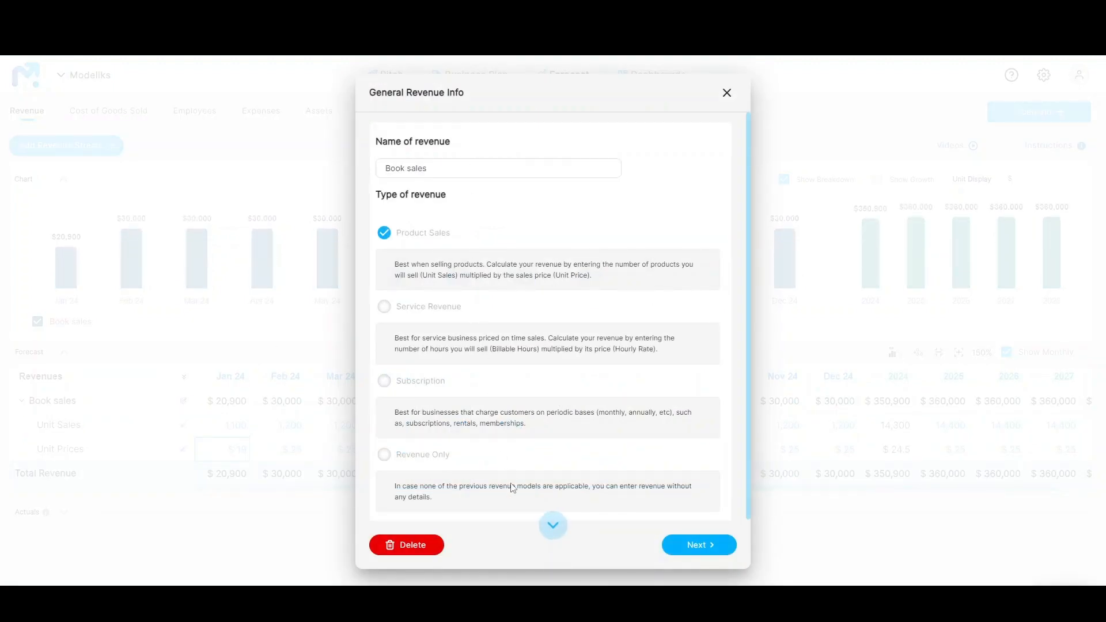
{"action": "left_click", "coordinate": [678, 547]}
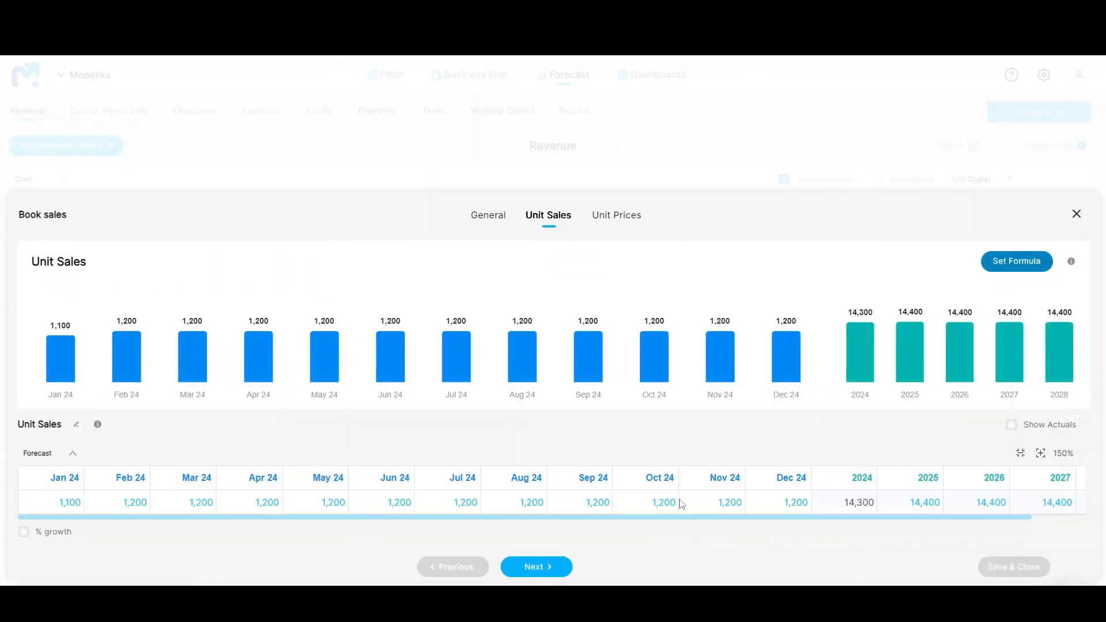
{"action": "left_click", "coordinate": [538, 567]}
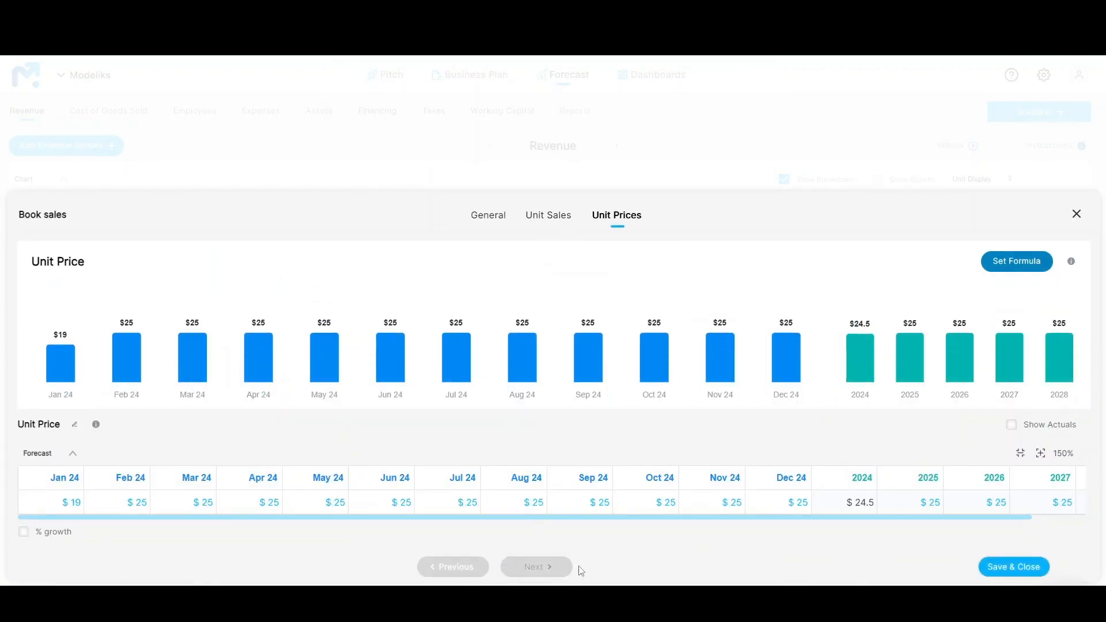
{"action": "left_click", "coordinate": [994, 569]}
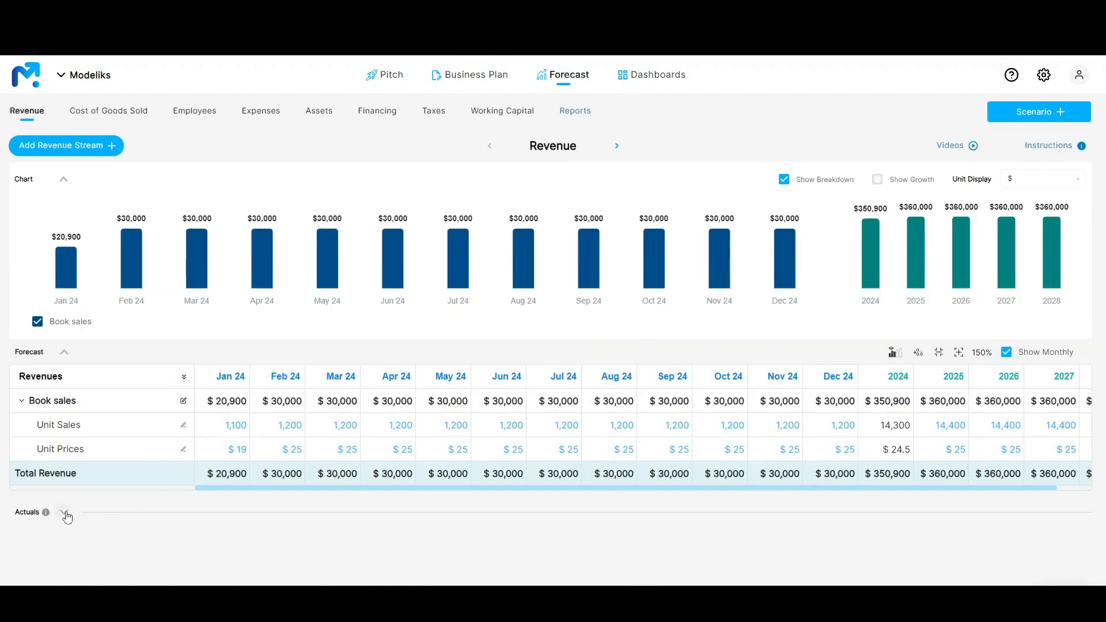
Expand the Actuals section to view the historical revenue table, and collapse it again.
{"action": "left_click", "coordinate": [64, 513]}
{"action": "scroll", "coordinate": [128, 511], "scroll_direction": "down", "scroll_amount": 1}
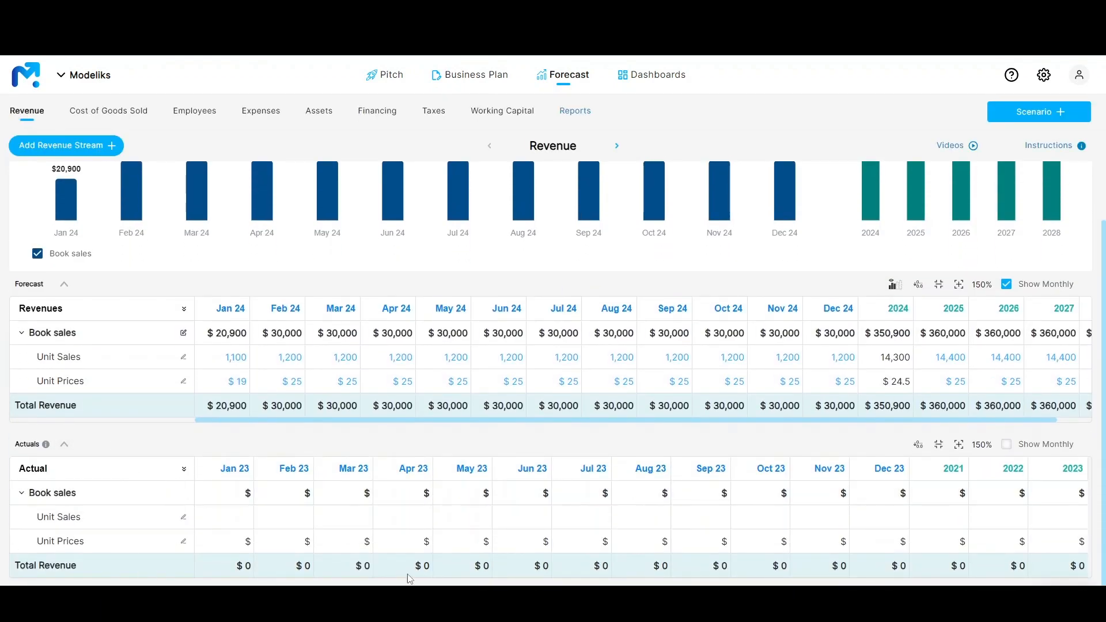
{"action": "left_click", "coordinate": [65, 446]}
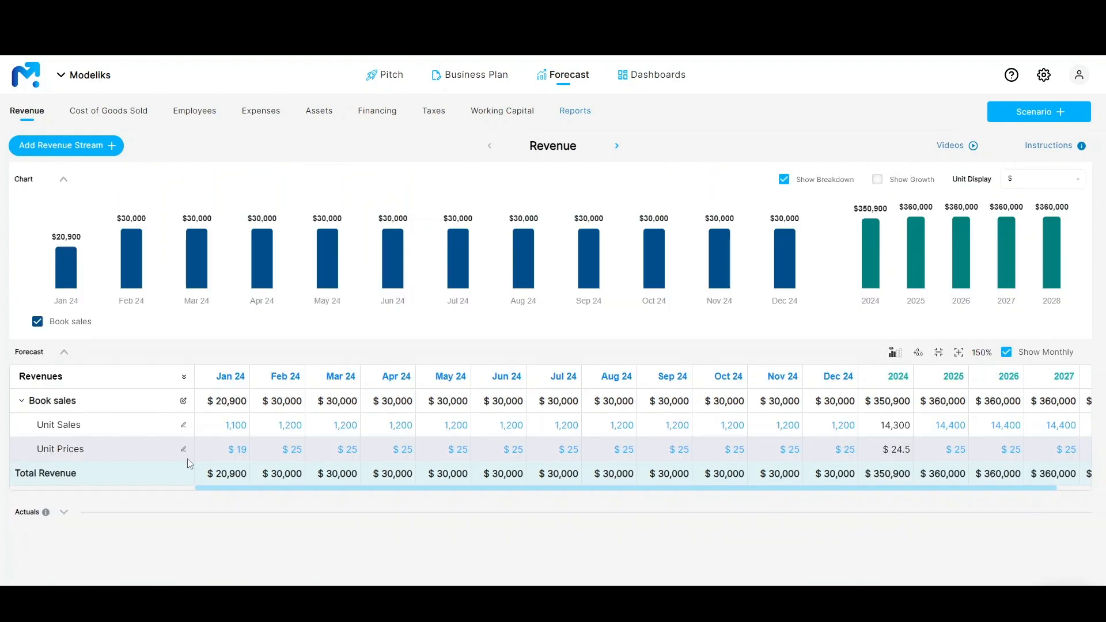